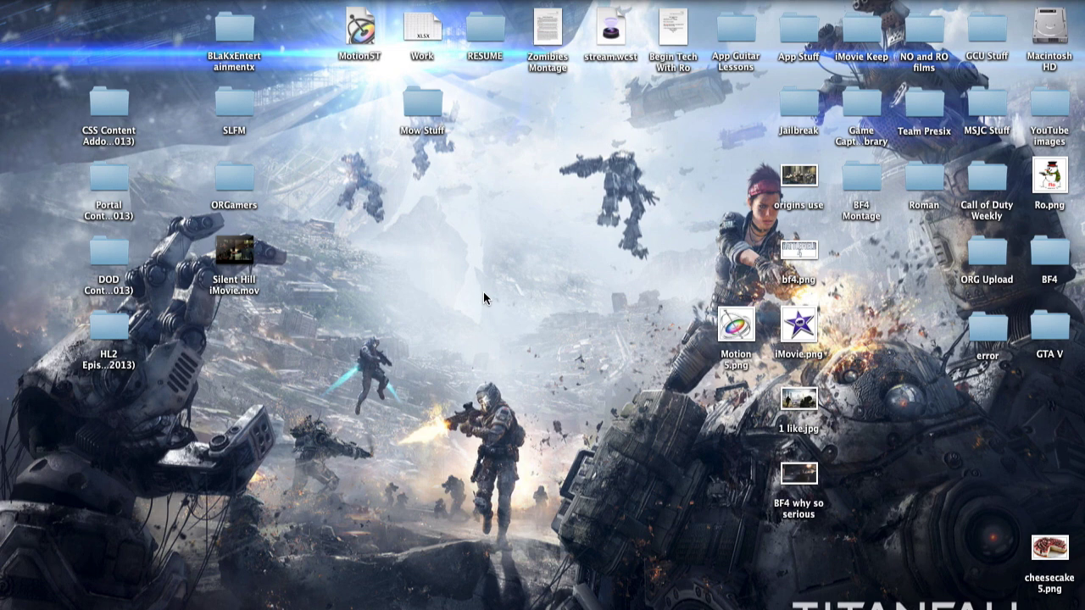
- Launch iMovie from the Dock and bring up the iMovie Tutorials project timeline
click(437, 268)
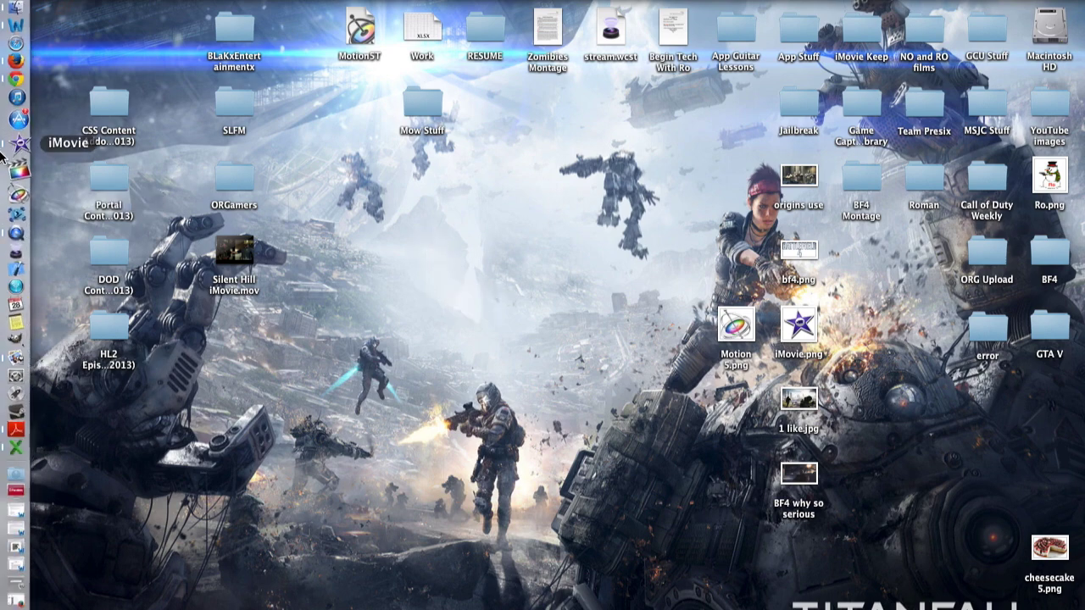
click(5, 149)
click(447, 139)
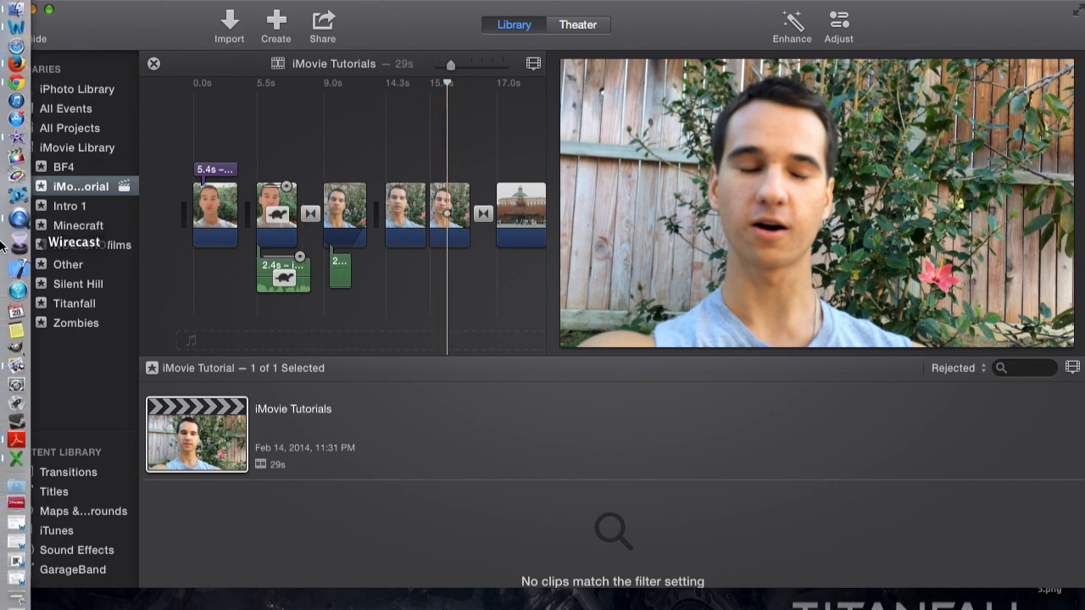
- Flip through the viewer-comment screenshots about export rendering error -50 in Preview, then close Preview
click(15, 585)
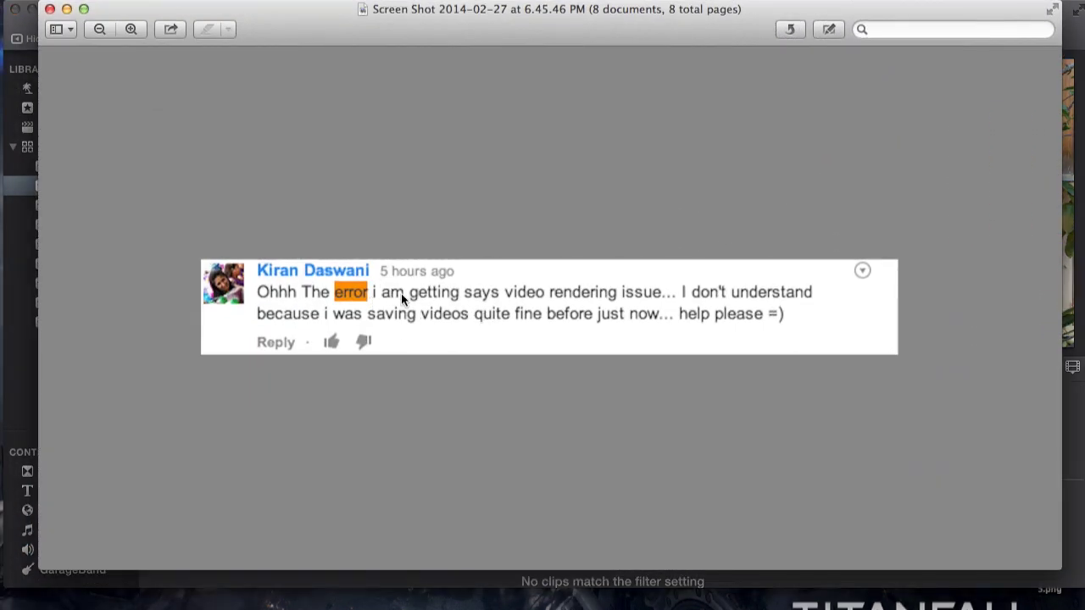
key(Down)
key(Down)
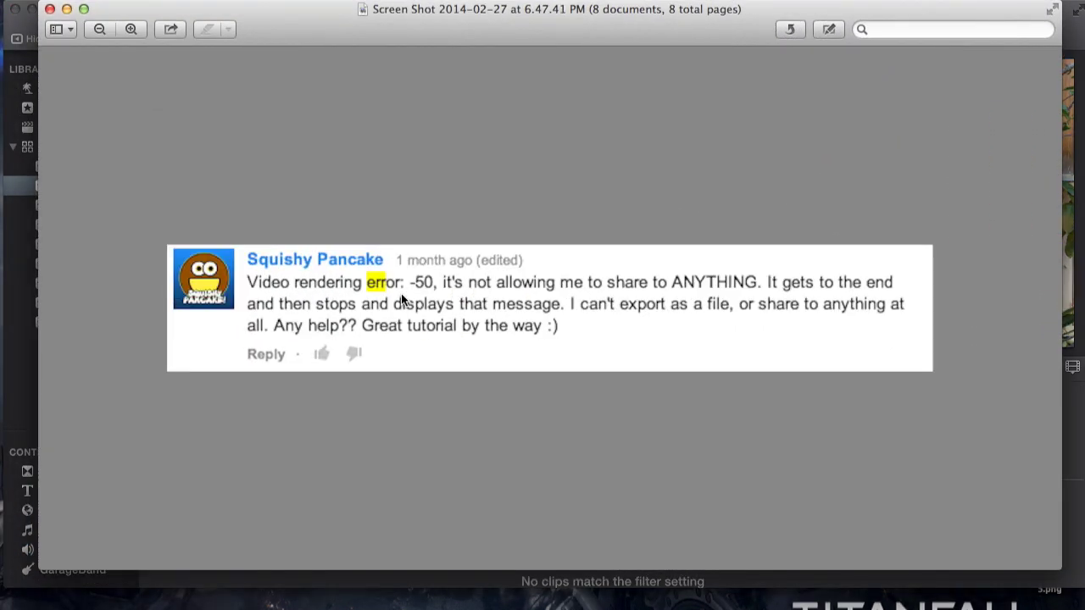
key(Down)
key(Down)
key(Down)
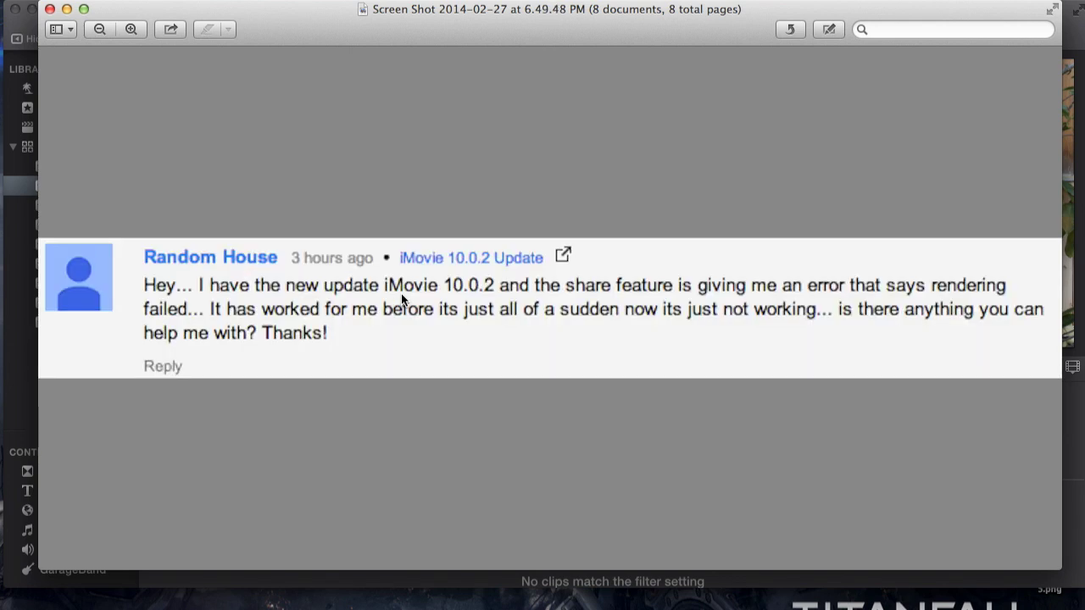
key(Down)
key(Down)
key(Down)
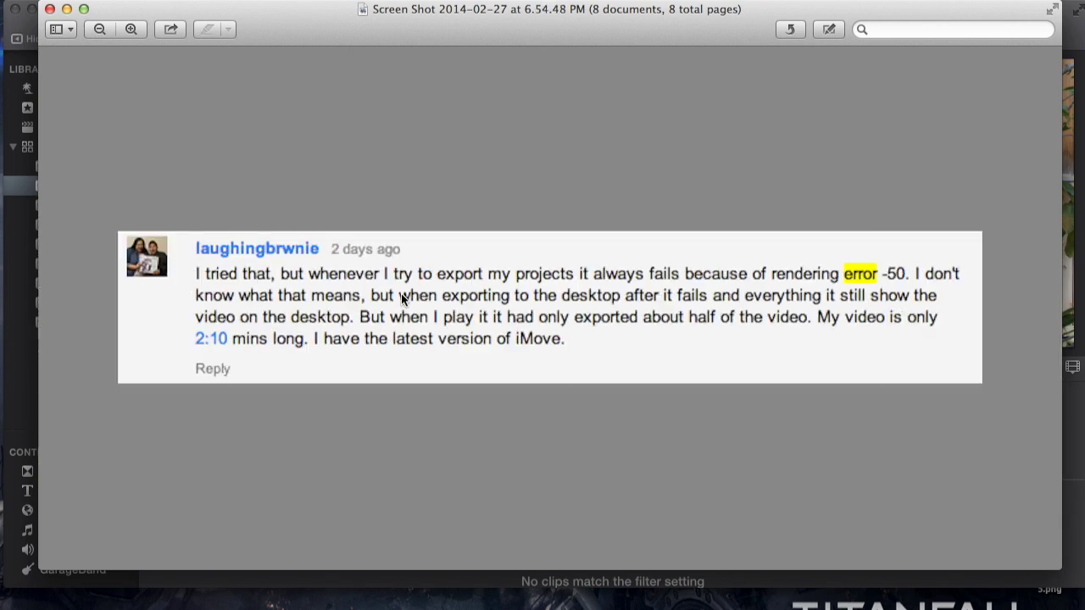
click(48, 10)
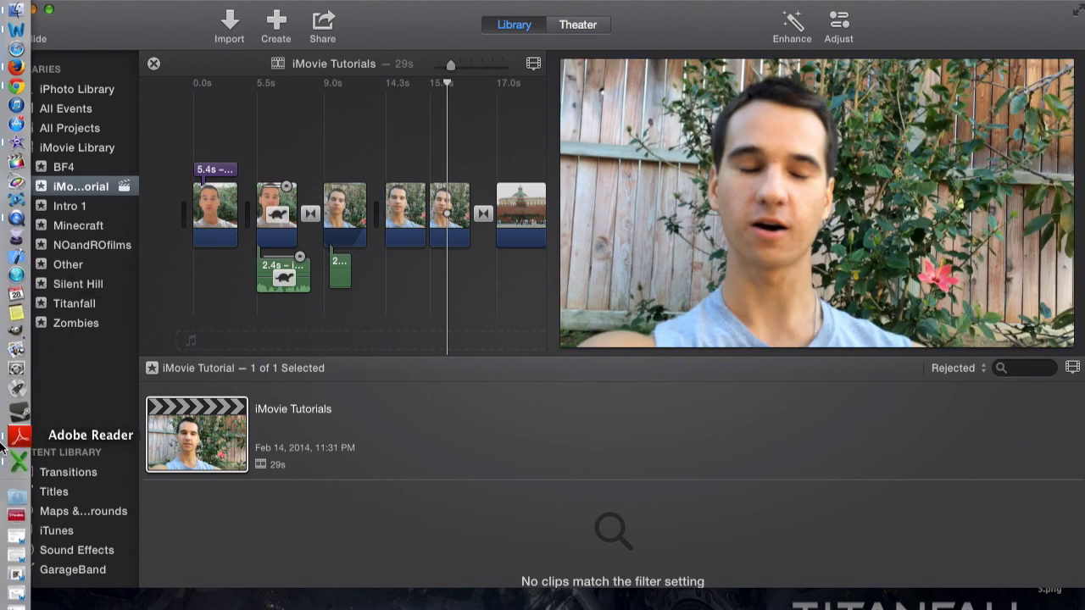
mouse_move(4, 339)
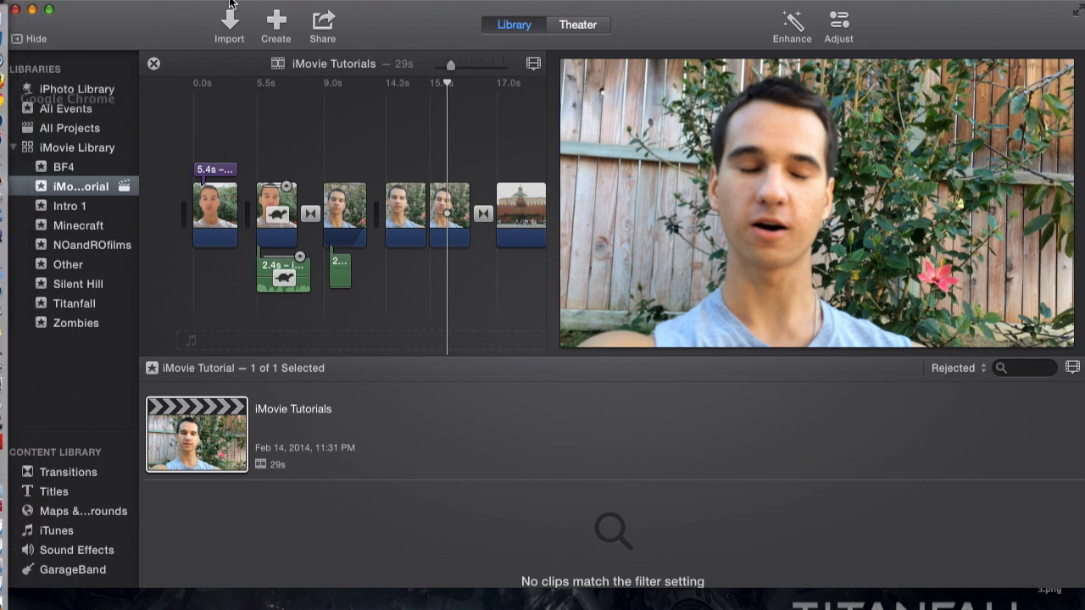
- Browse the Apple Support Communities 'Video rendering error: -50' thread tabs in Chrome, then minimize Chrome
click(5, 103)
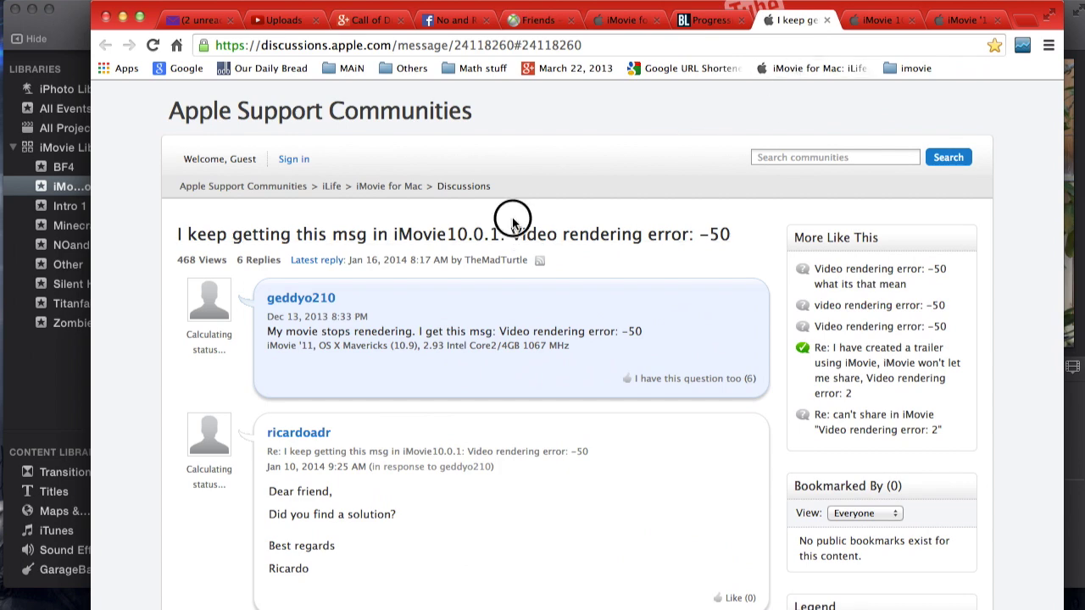
triple_click(690, 230)
click(744, 124)
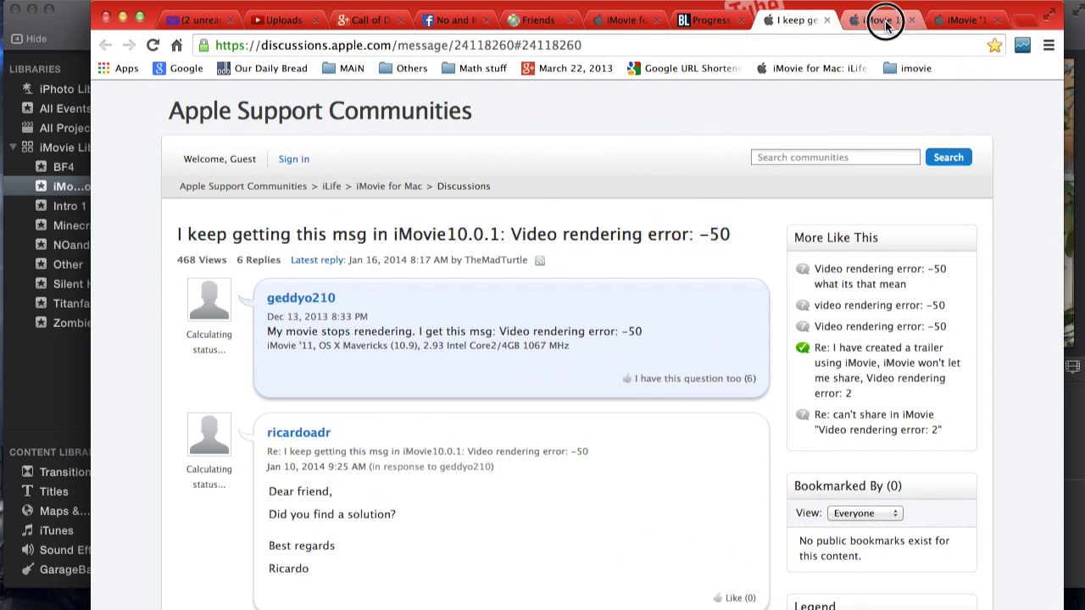
click(882, 21)
click(967, 20)
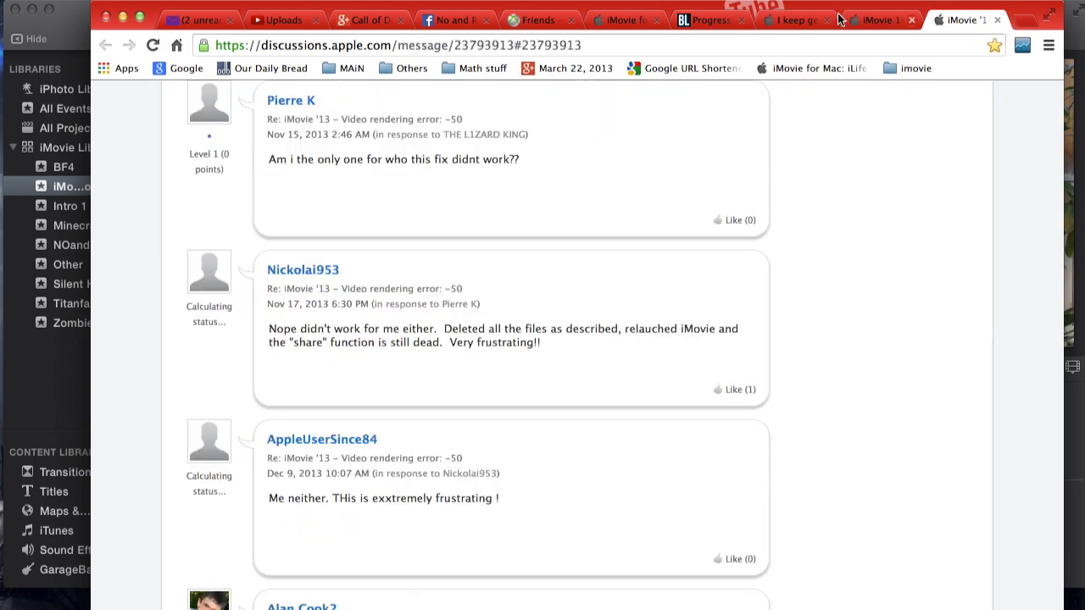
click(785, 18)
click(120, 17)
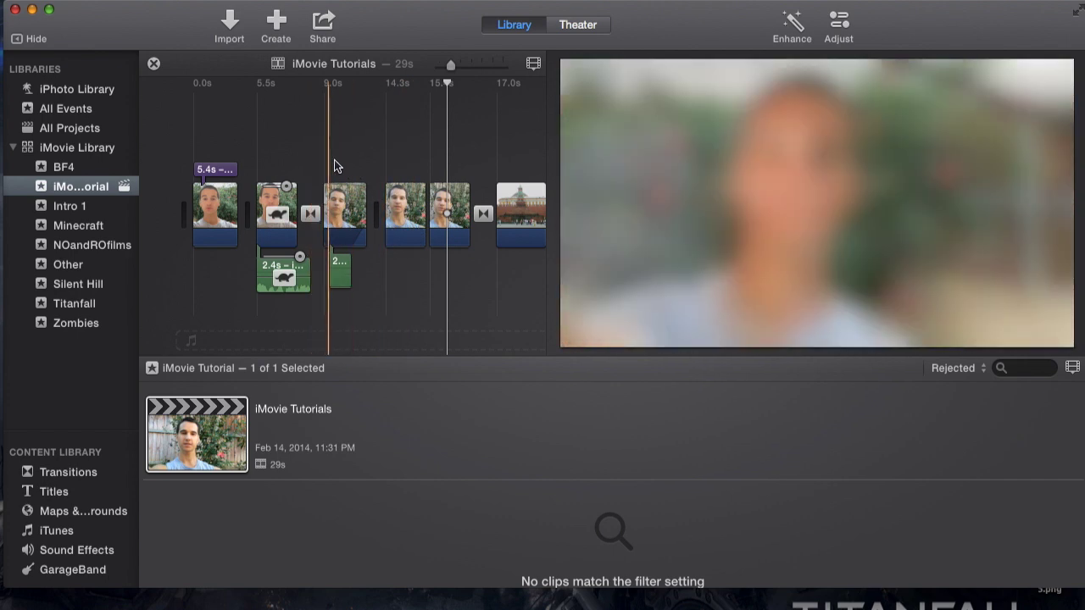
click(378, 165)
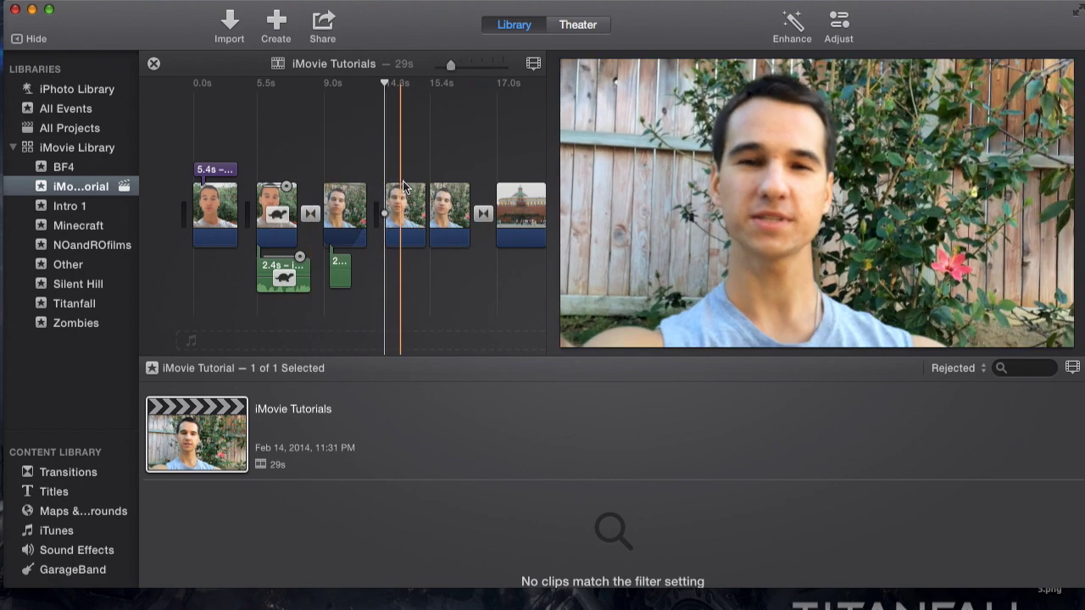
click(310, 217)
- Preview the cross-dissolve around the 0.5s clip, then delete that clip, shortening the project to 28s
click(480, 216)
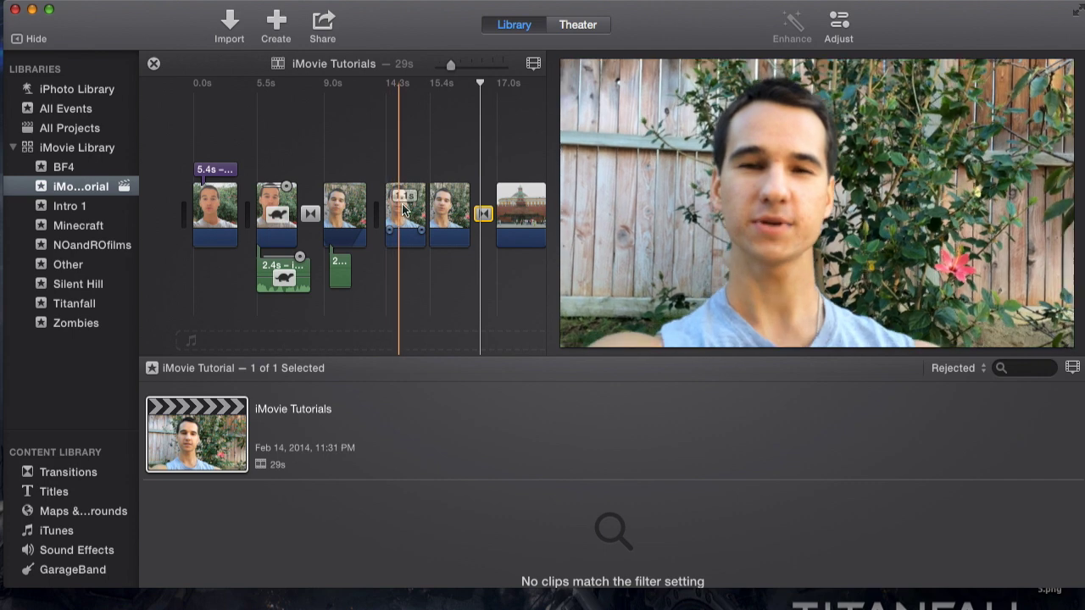
click(458, 218)
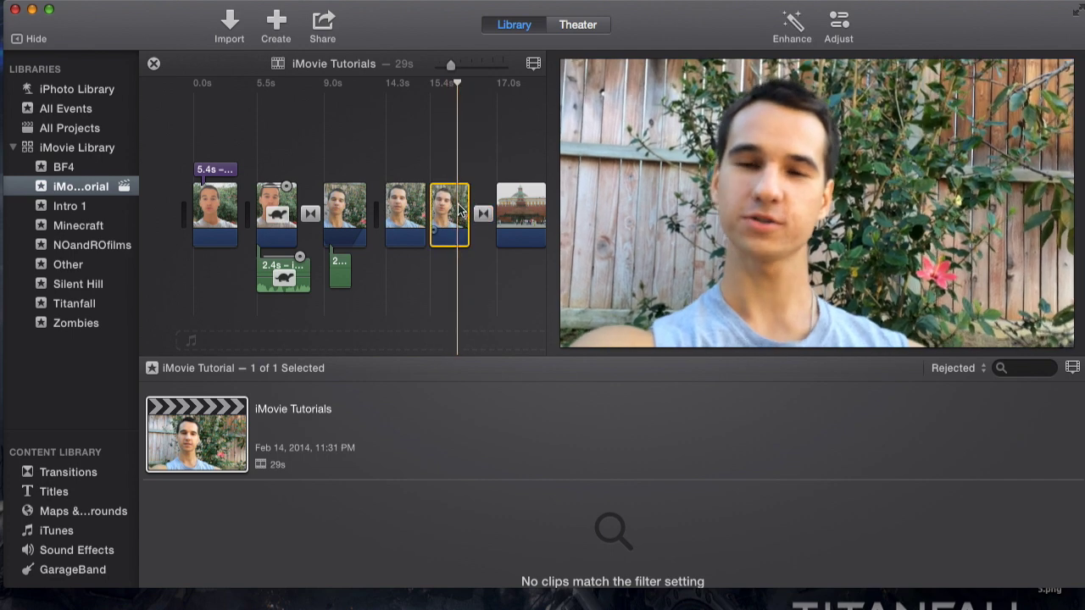
drag(434, 207, 422, 200)
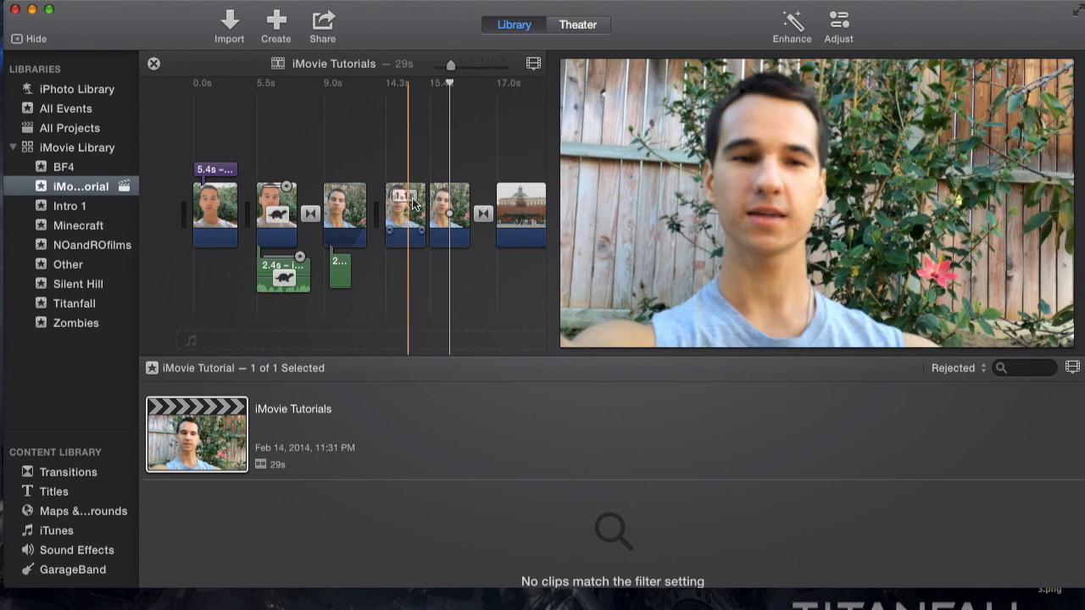
key(space)
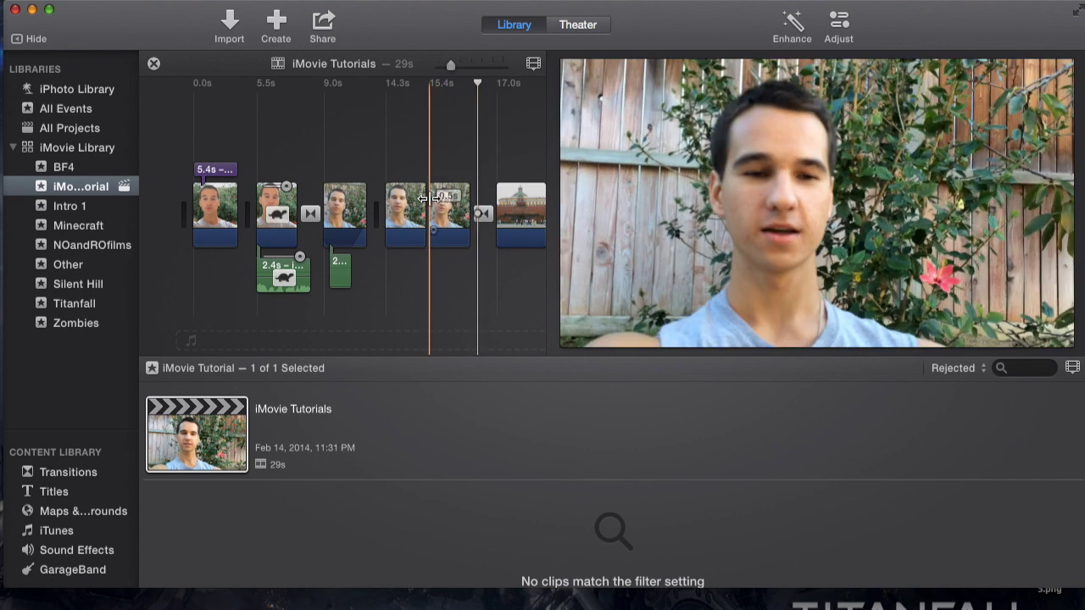
click(449, 208)
key(Delete)
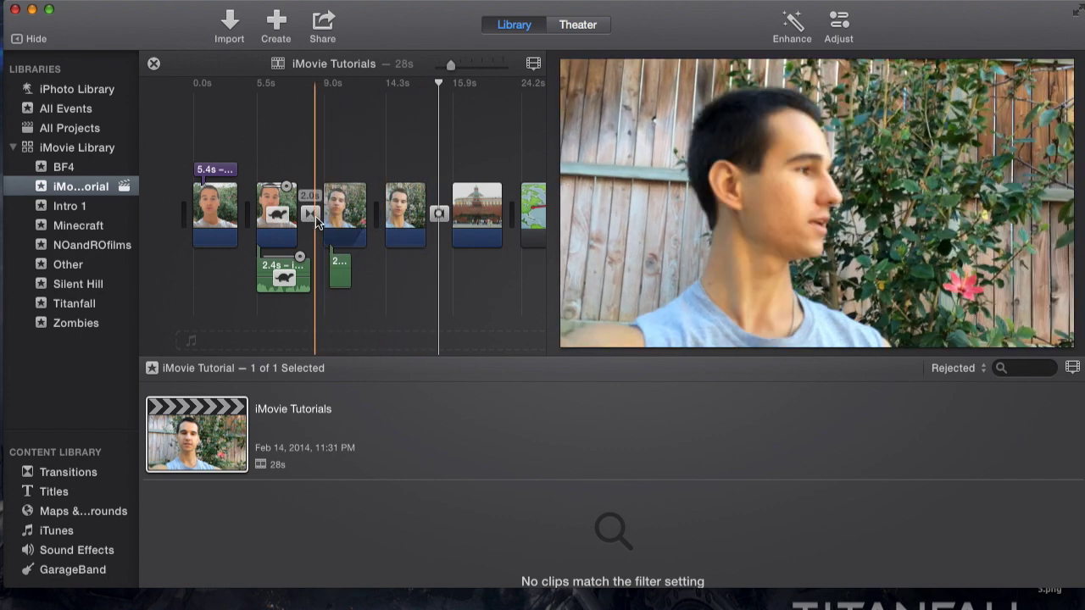
click(315, 216)
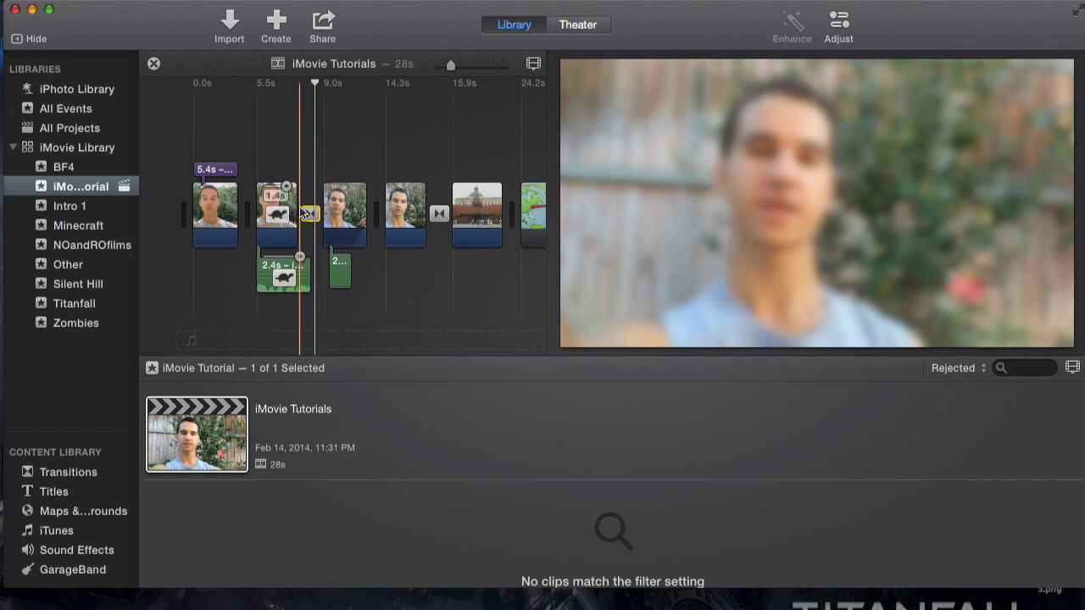
click(296, 163)
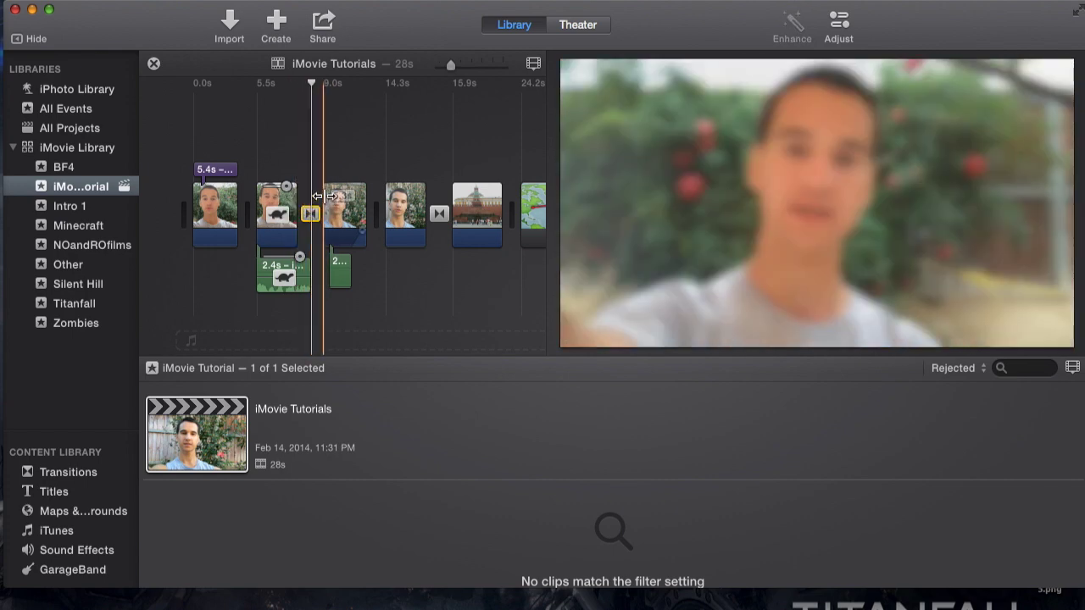
click(326, 156)
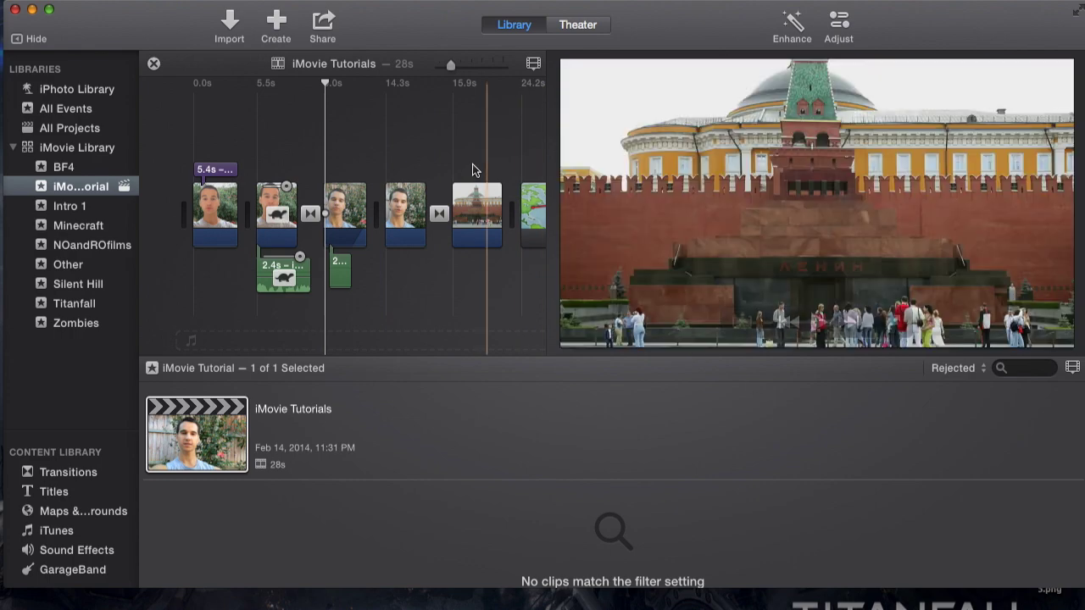
scroll(472, 178, right, 2)
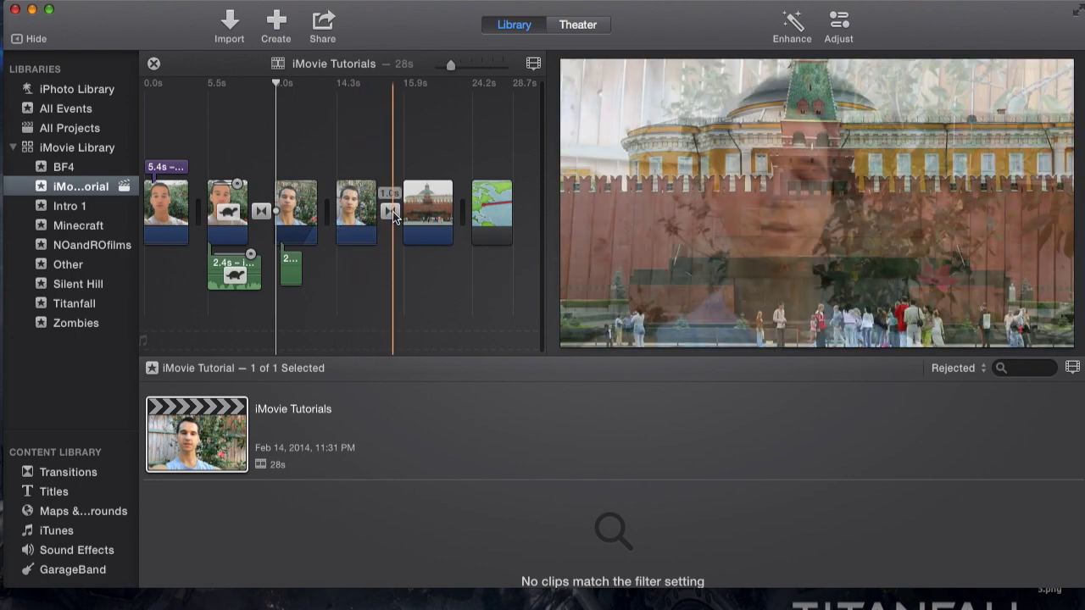
click(392, 211)
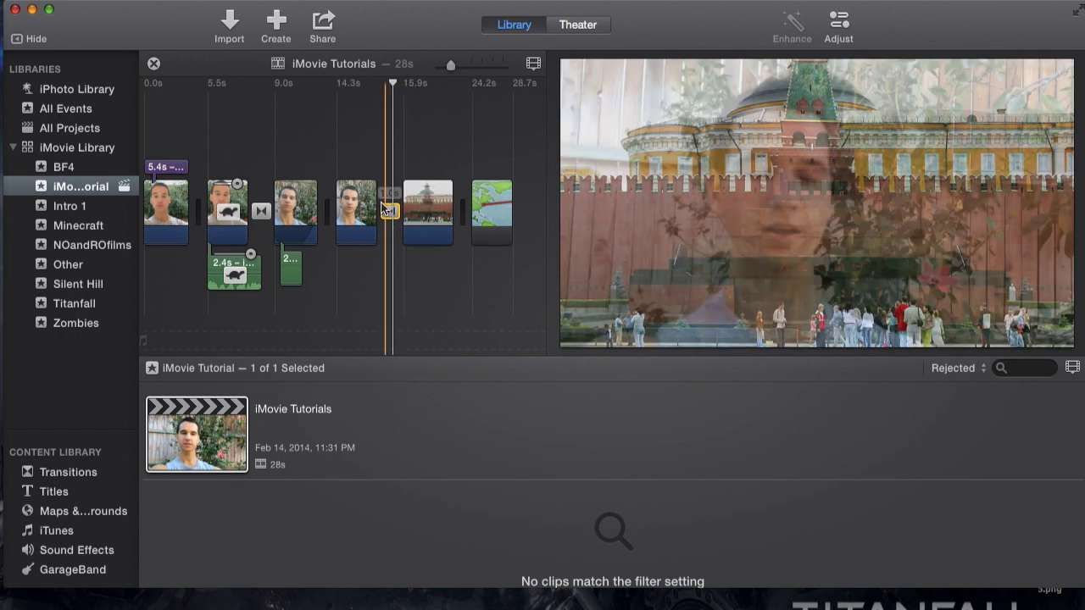
click(389, 112)
drag(388, 114, 110, 271)
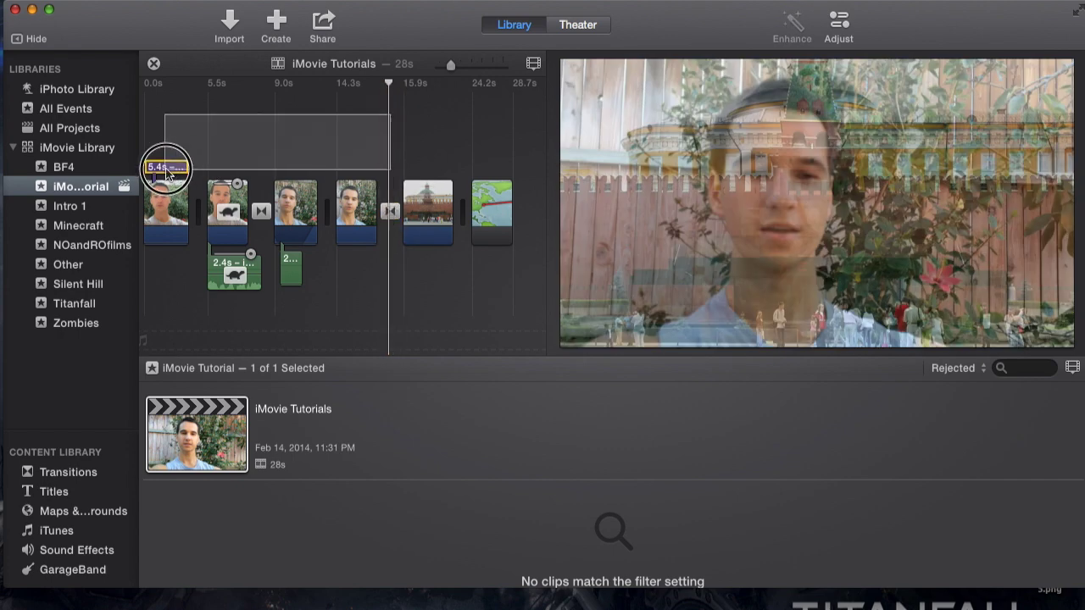
click(346, 128)
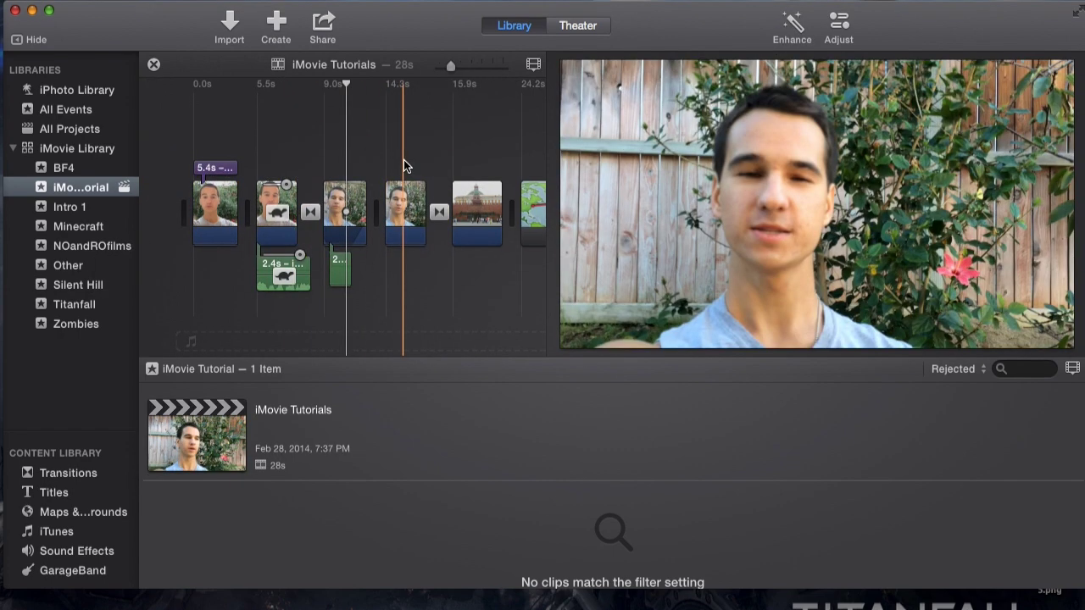
click(284, 163)
scroll(369, 222, right, 5)
scroll(369, 222, left, 5)
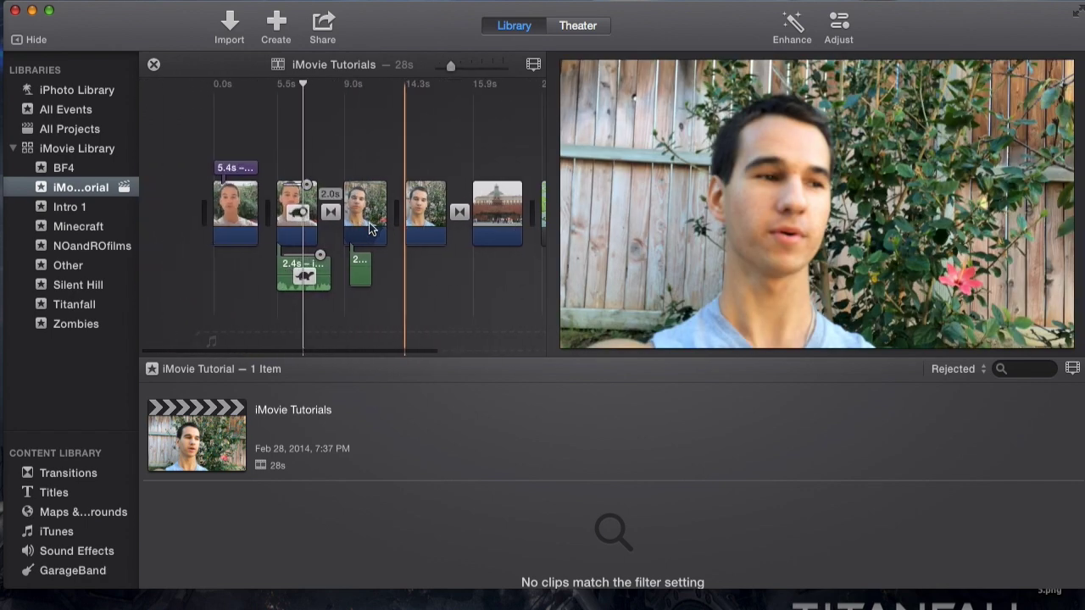
click(344, 161)
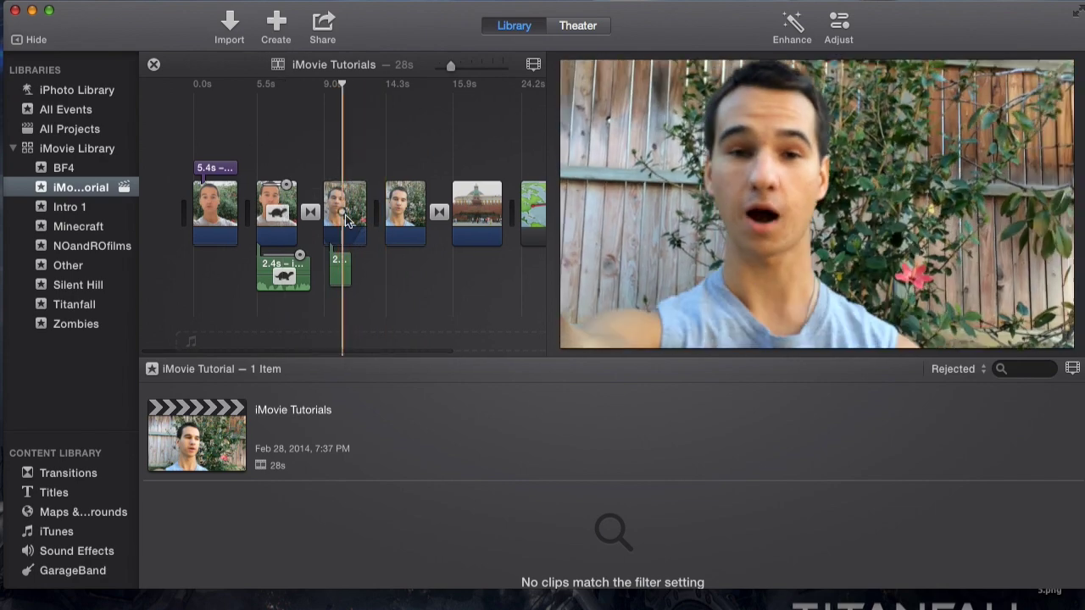
drag(212, 144, 501, 277)
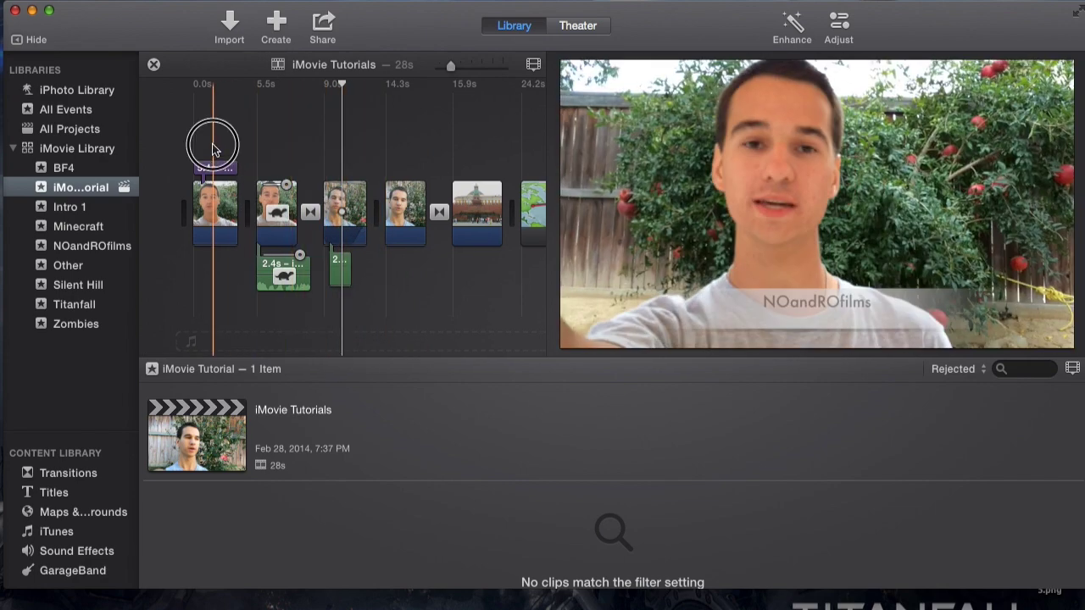
drag(598, 298, 499, 289)
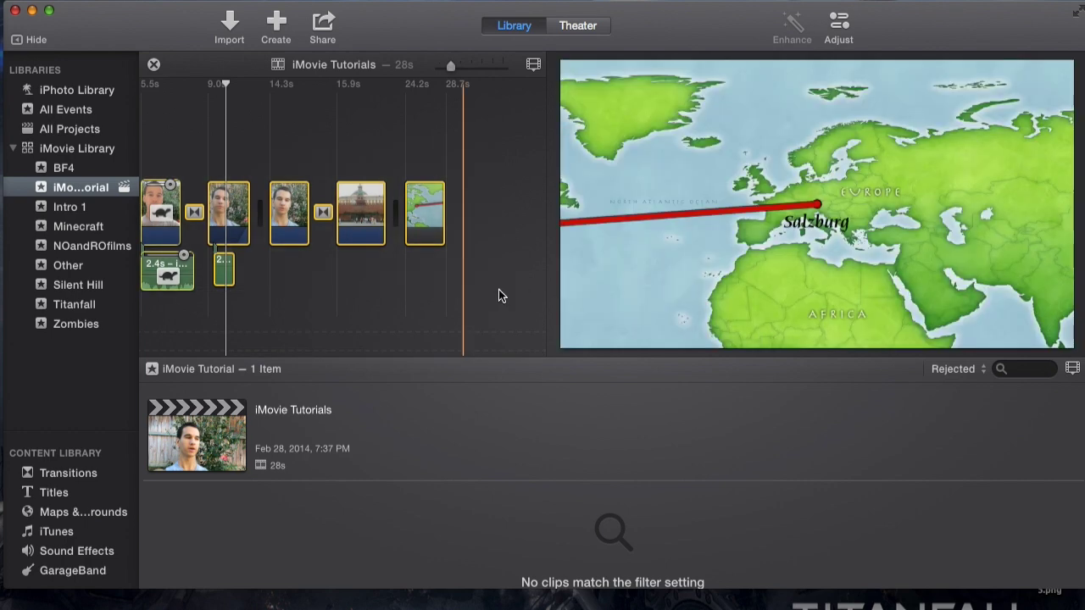
click(357, 167)
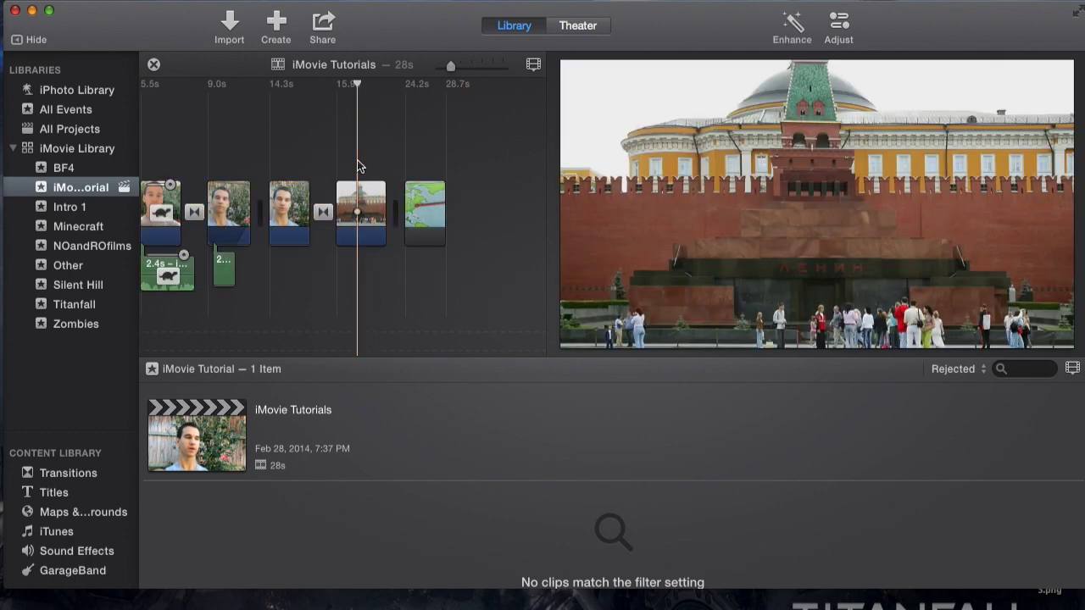
click(347, 141)
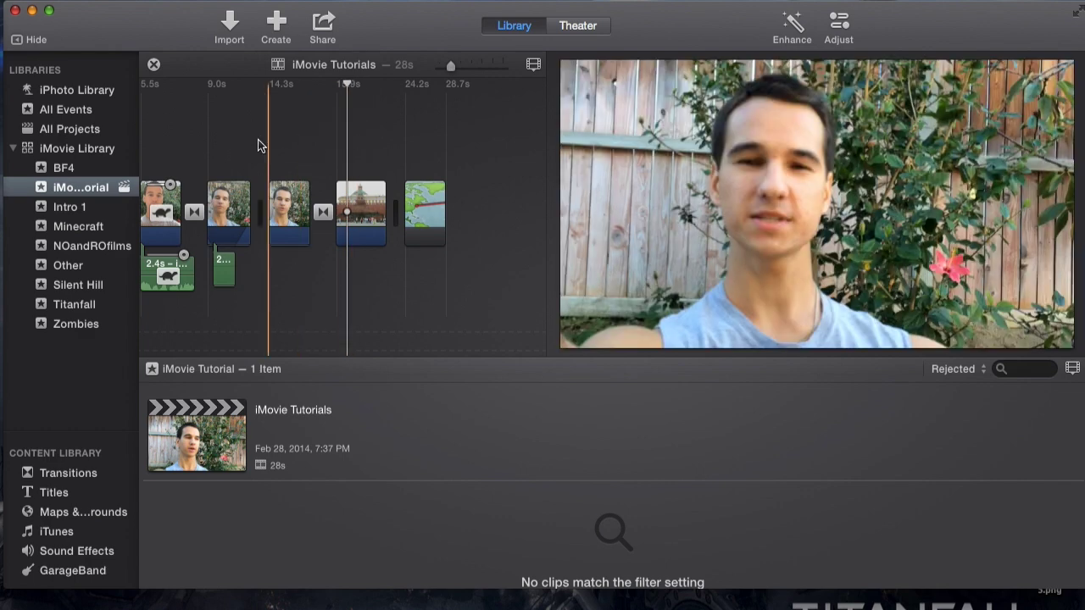
mouse_move(259, 140)
mouse_down()
mouse_move(123, 135)
mouse_move(549, 304)
mouse_move(523, 308)
mouse_up()
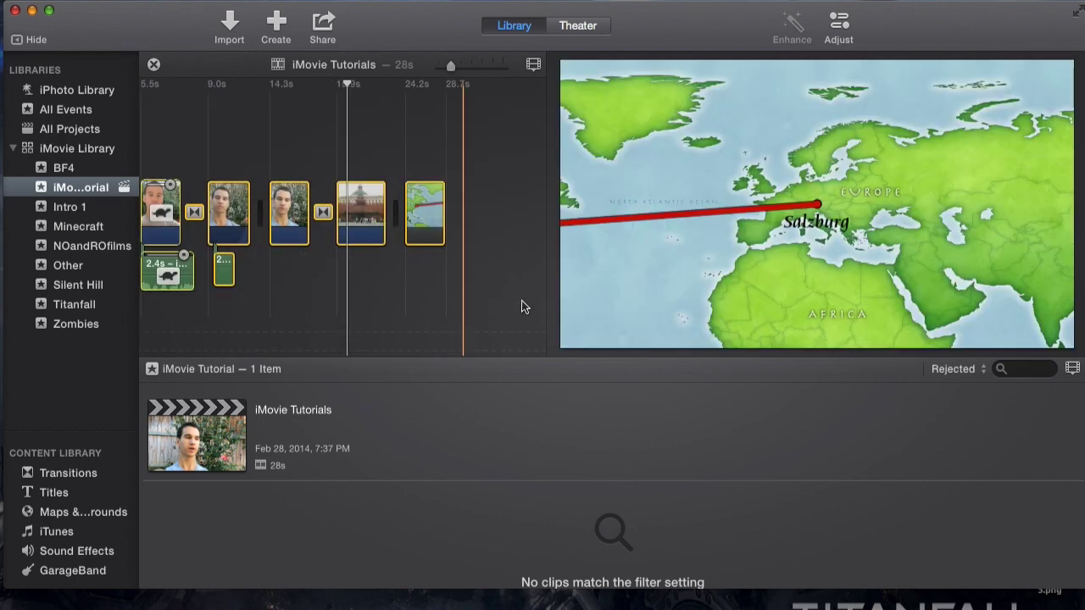
right_click(361, 219)
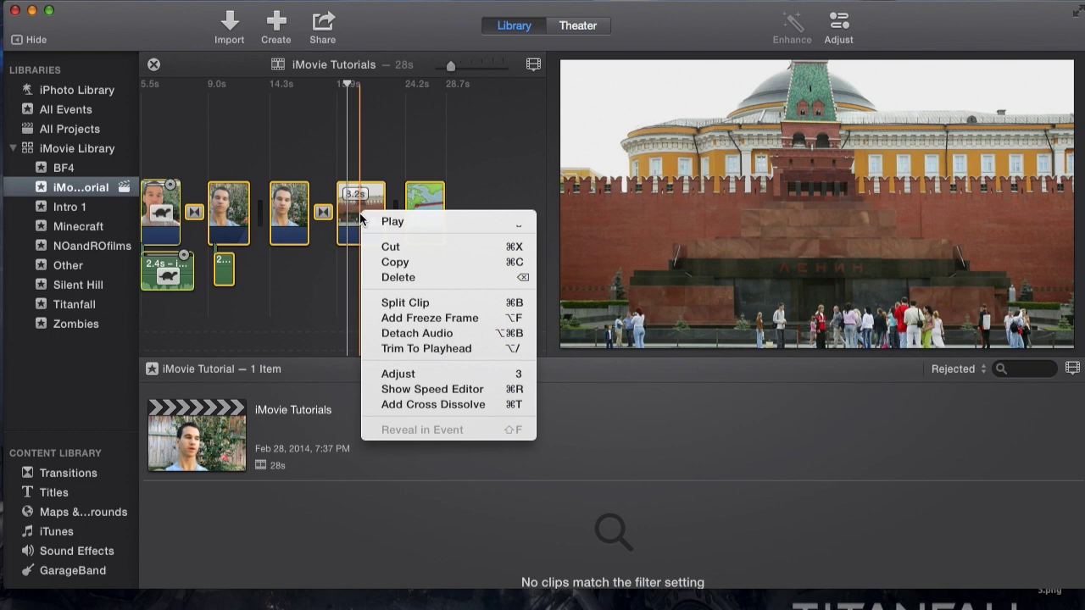
click(317, 144)
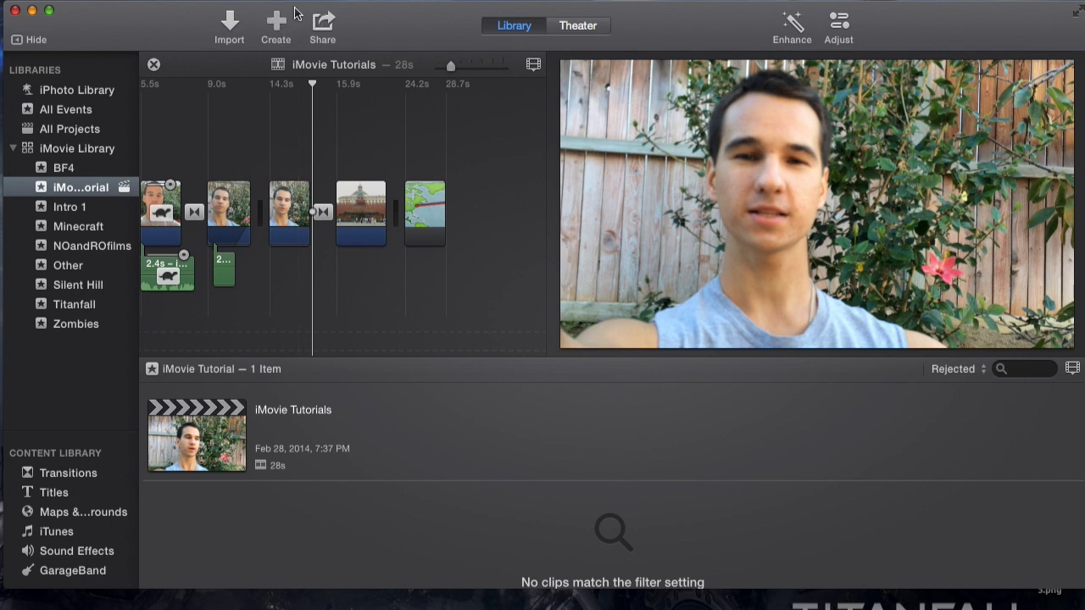
click(276, 23)
click(367, 86)
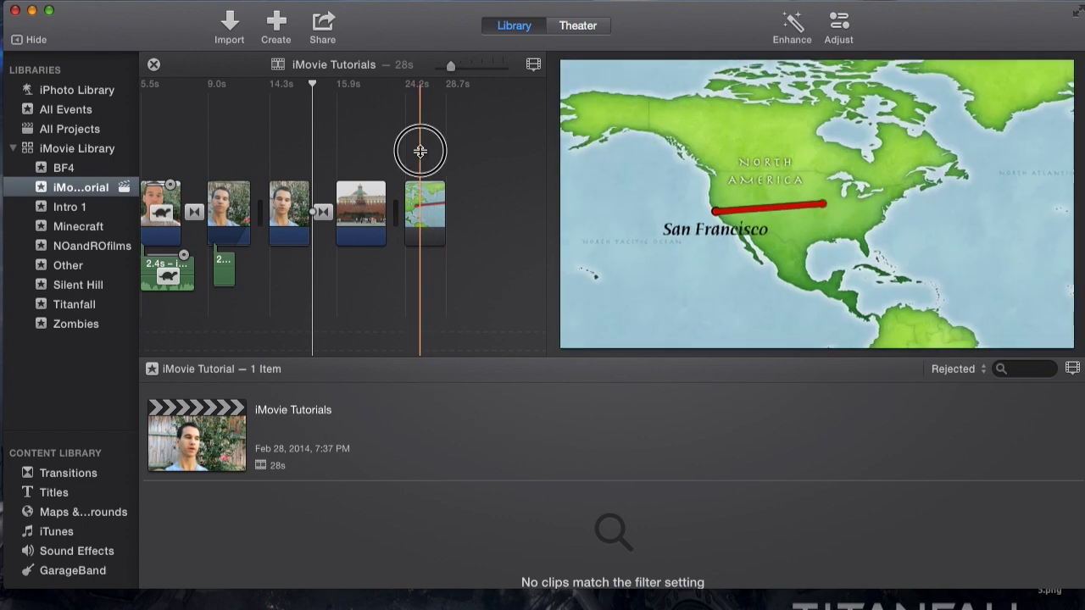
scroll(286, 156, left, 5)
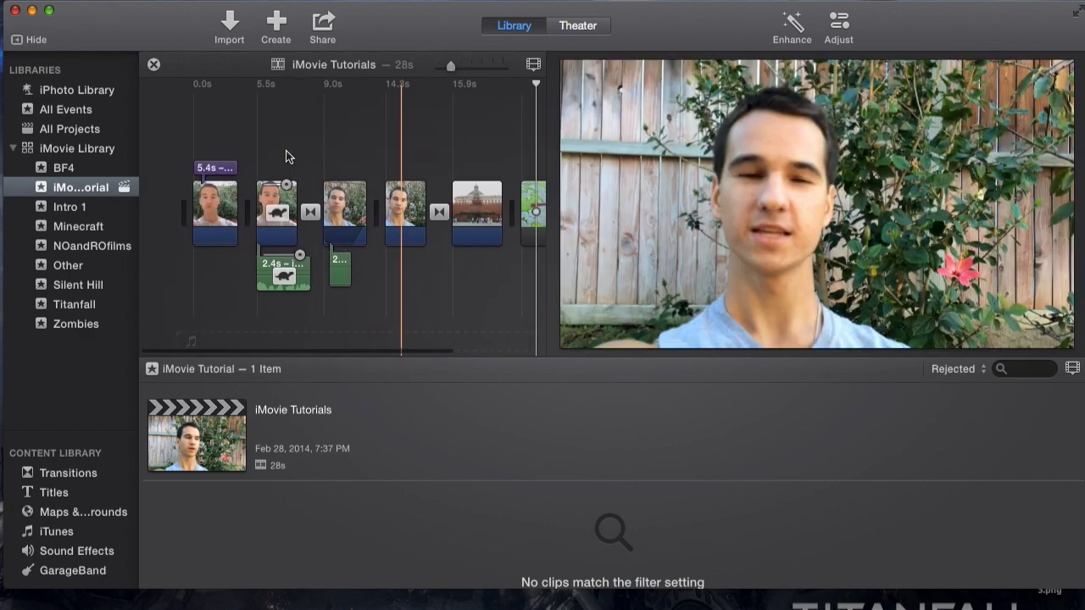